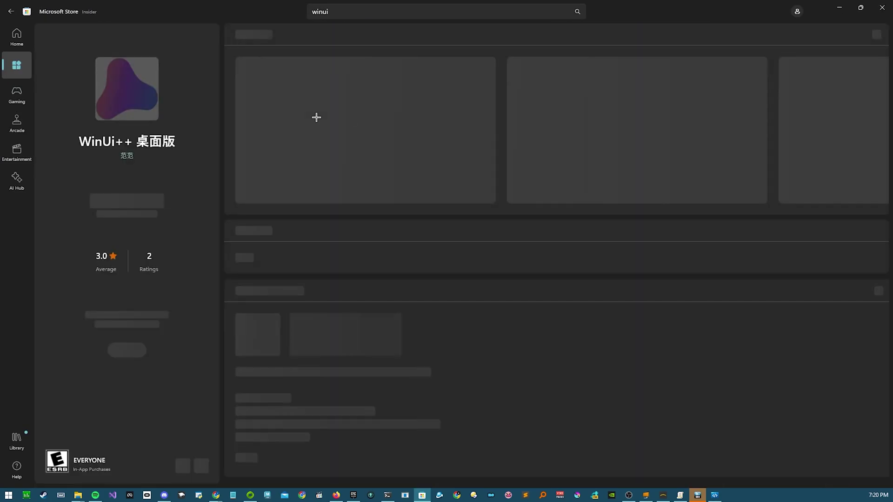
Step: From the winui results, try to Get Enhance your WinUI 3 Controls and view the 0x8024500C policy error
left_click(10, 11)
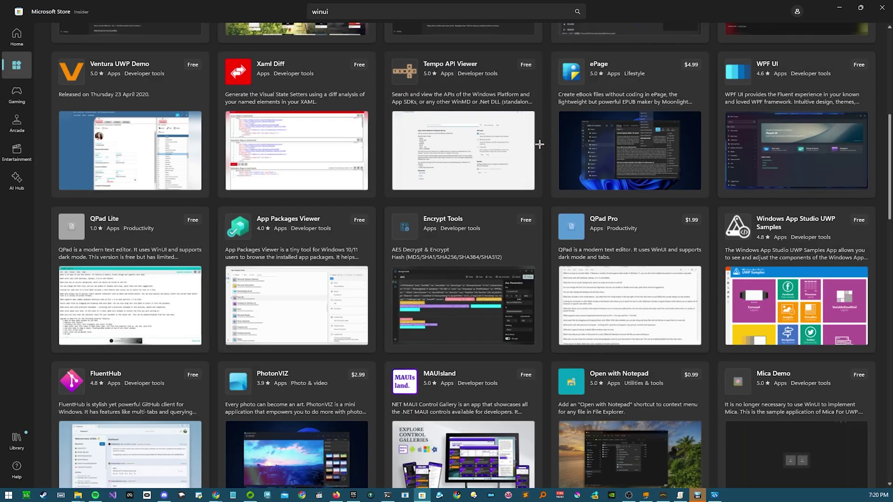
scroll(531, 165, "up", 5)
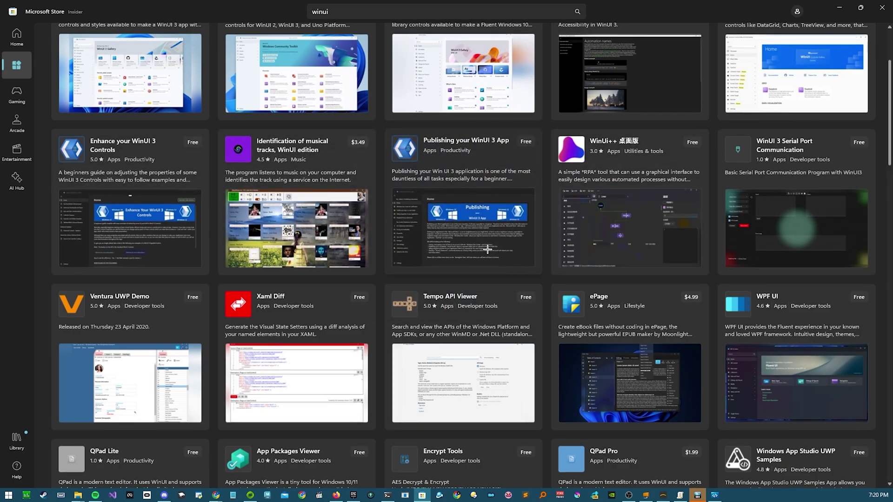
scroll(297, 214, "up", 3)
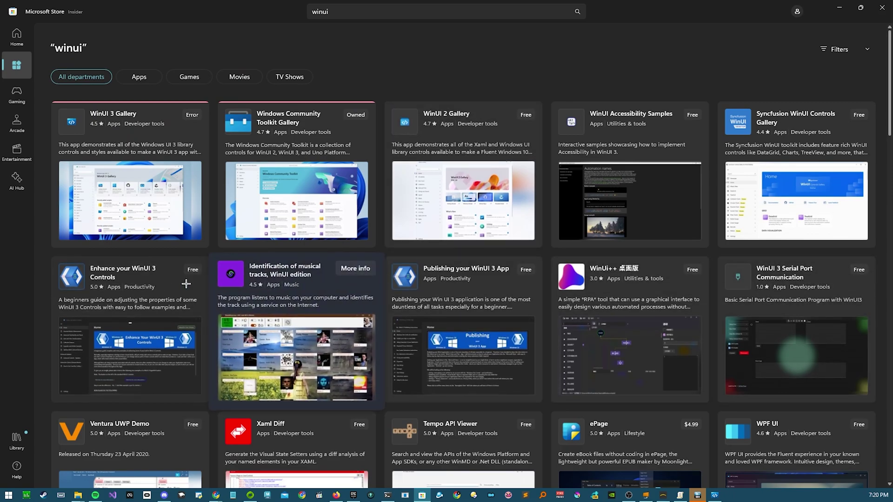
left_click(93, 280)
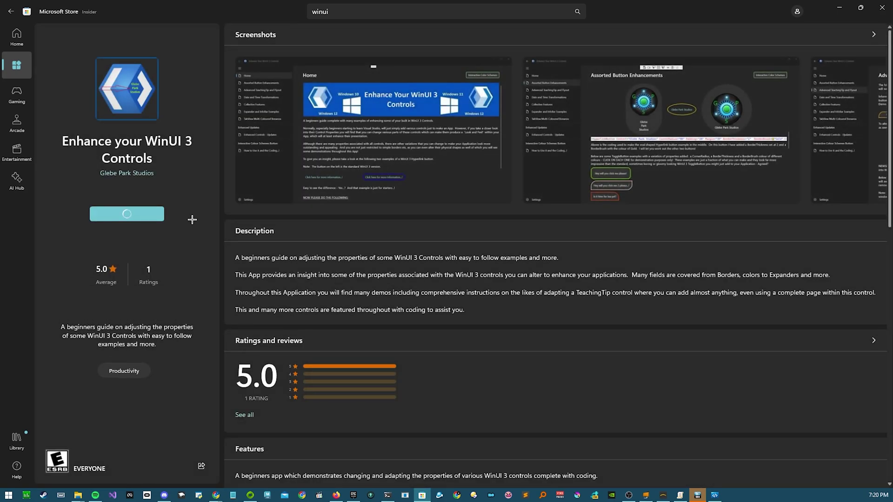
left_click(143, 220)
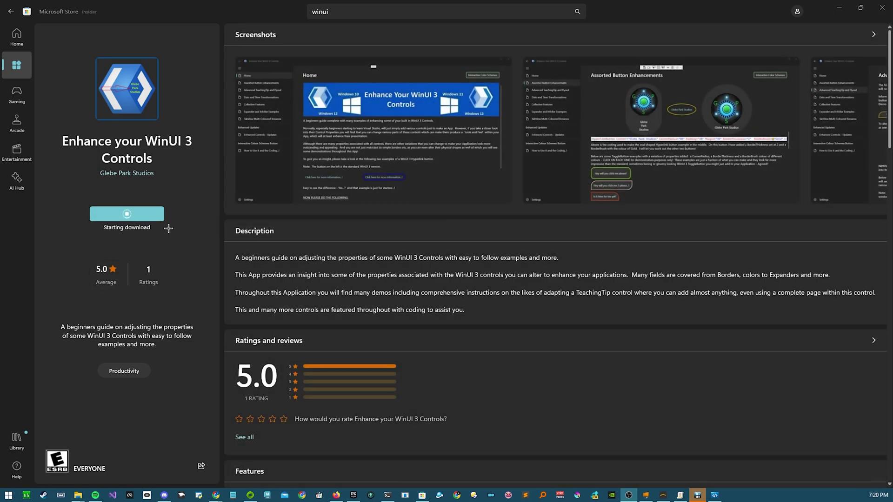
left_click(113, 248)
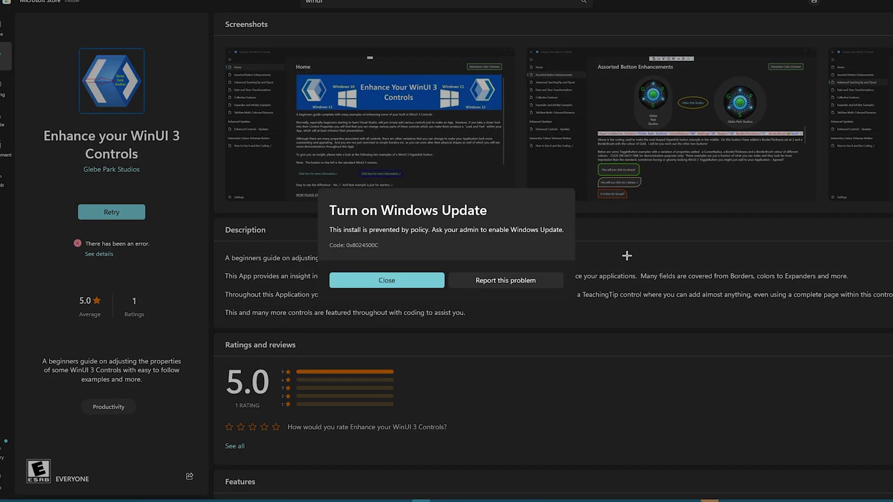
left_click(391, 282)
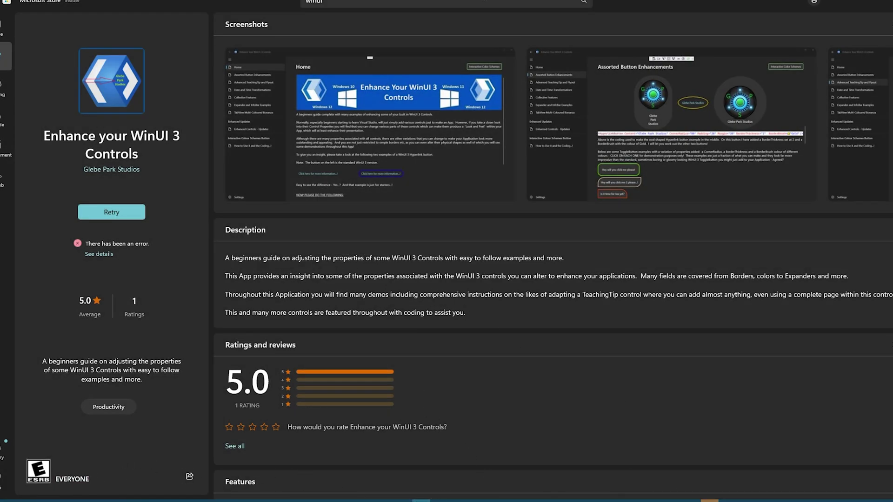
Step: In Settings, open Windows Update > Advanced options > Configured update policies to see the seven Group Policy entries
key("super")
type("settings")
left_click(409, 243)
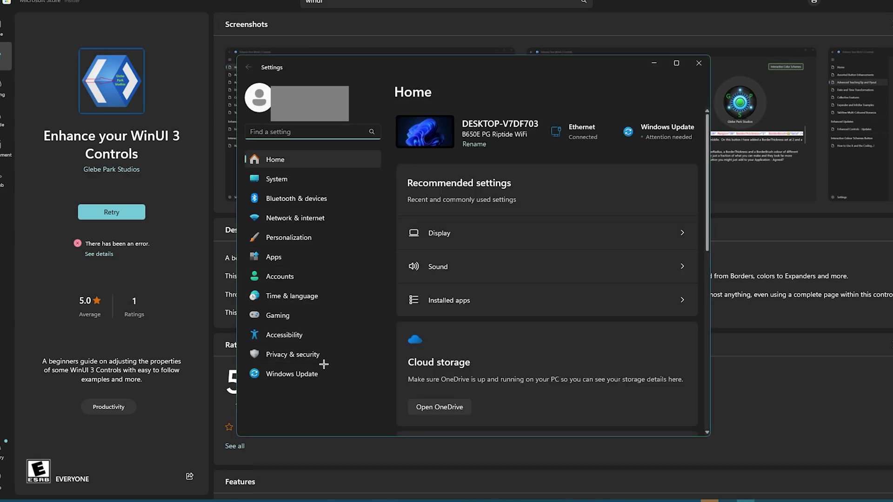
left_click(288, 373)
scroll(419, 370, "down", 1)
left_click(446, 370)
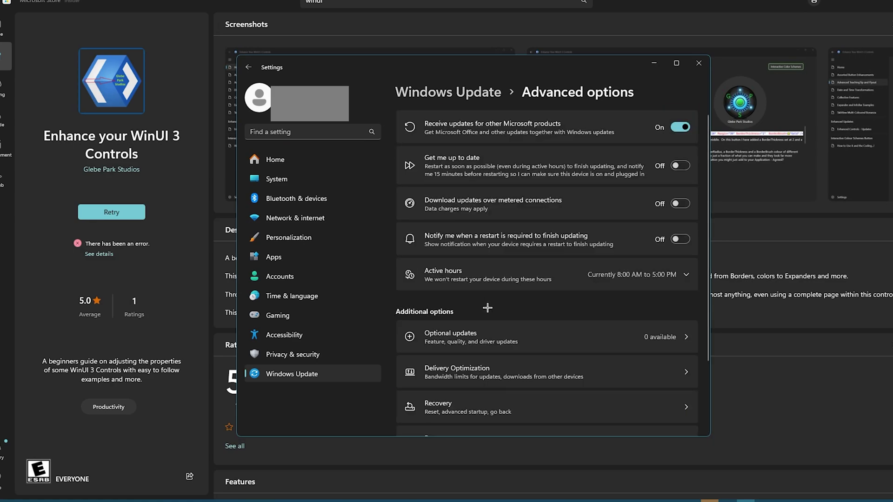
scroll(506, 315, "down", 1)
left_click(521, 389)
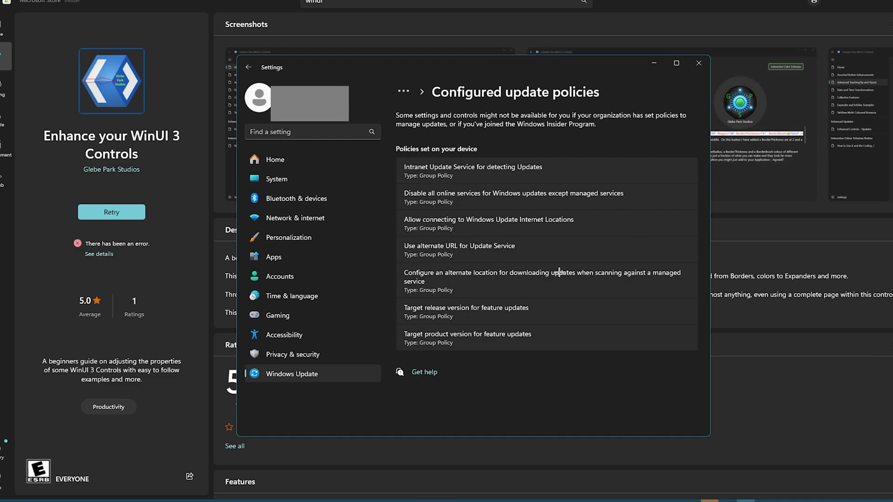
key("super")
Step: Open the Group Policy editor's Administrative Templates > All Settings list, sorted by State
type("grou")
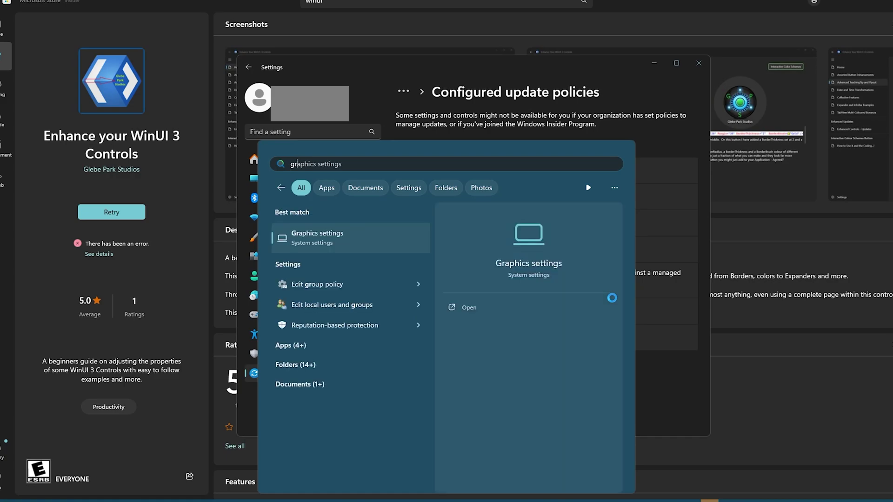
key("Return")
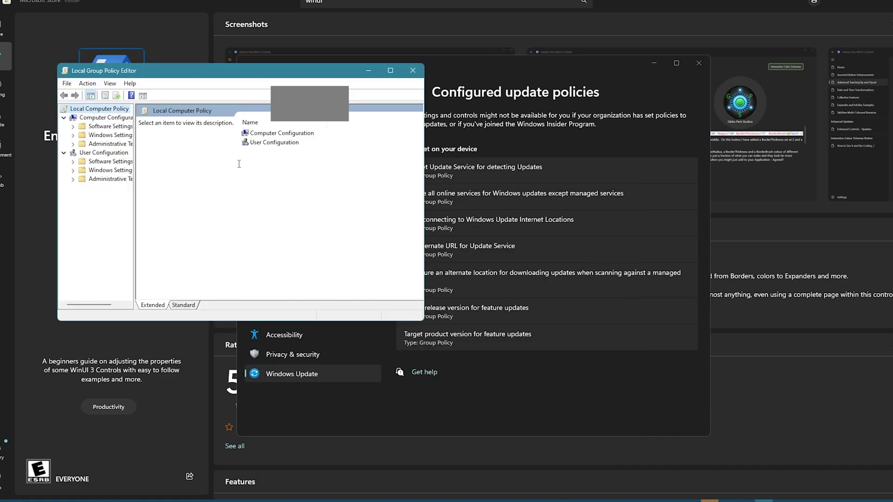
left_click(89, 152)
double_click(110, 143)
left_click(113, 223)
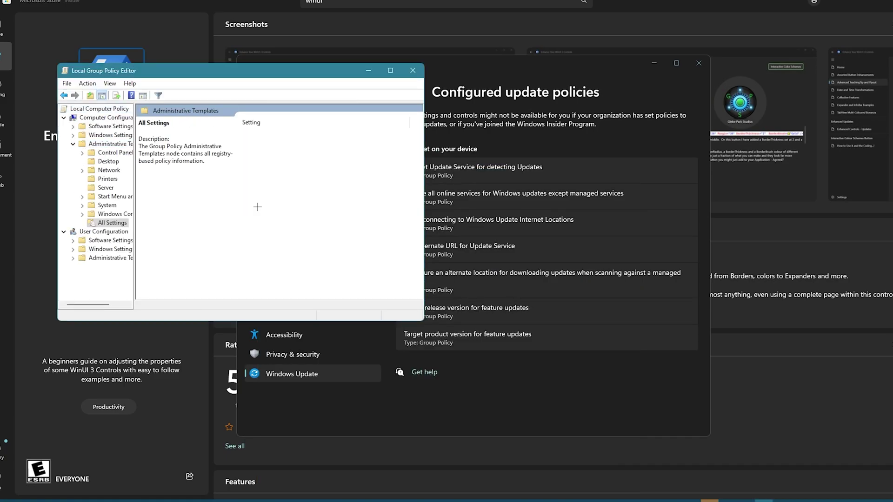
left_click_drag(425, 149, 767, 149)
left_click(446, 122)
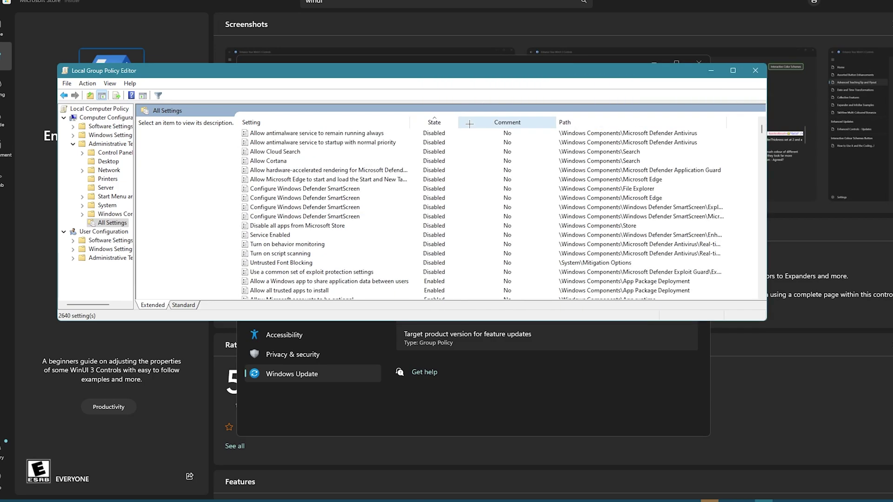
Step: Inspect the 'Disable all apps from Microsoft Store' and 'Allow all trusted apps to install' policies
scroll(334, 157, "down", 2)
scroll(335, 157, "up", 2)
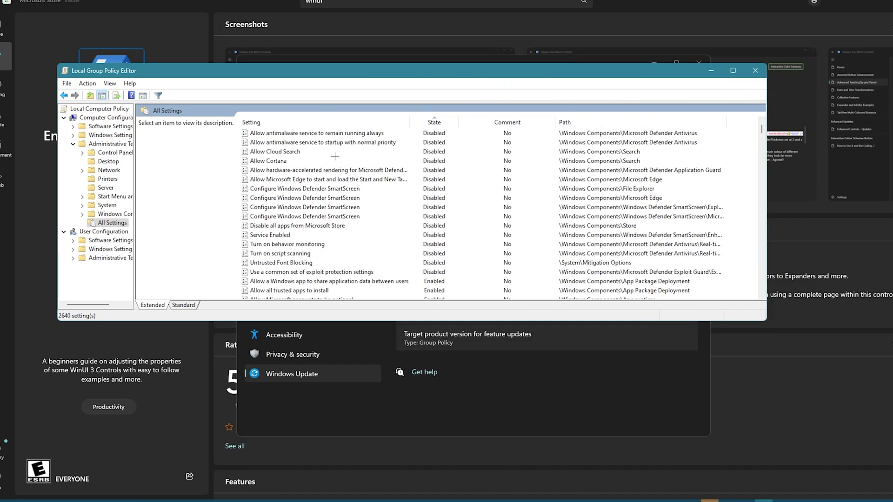
left_click(288, 234)
left_click(292, 226)
scroll(239, 226, "down", 2)
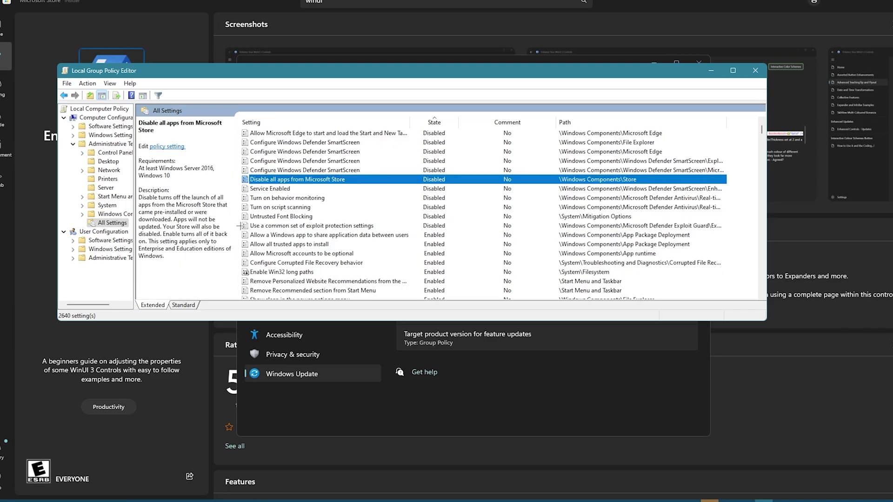
scroll(371, 133, "down", 2)
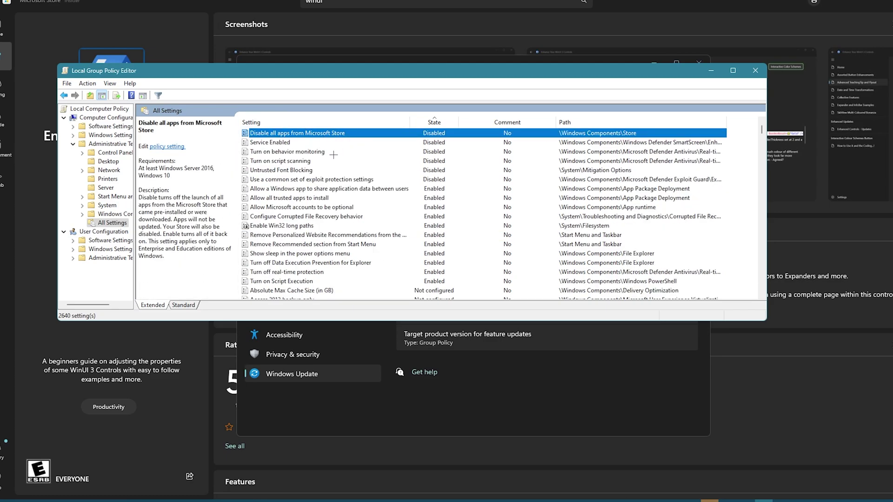
left_click(365, 198)
scroll(365, 198, "down", 2)
scroll(338, 204, "up", 2)
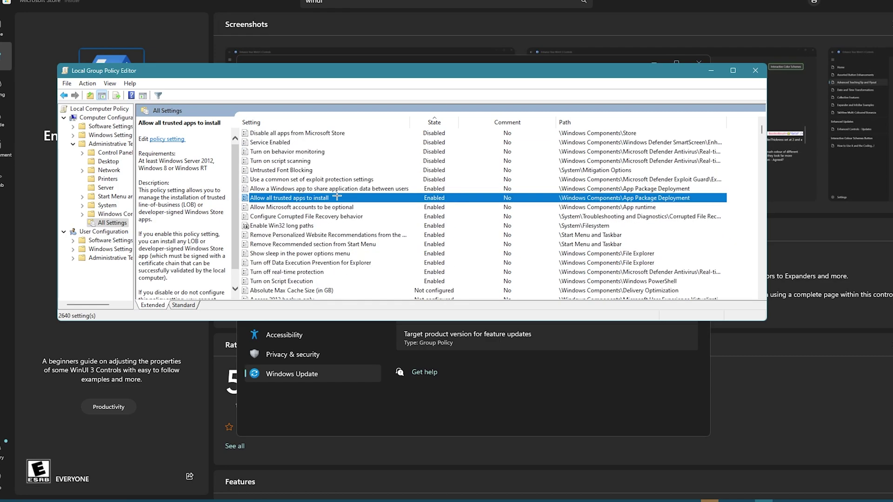
scroll(345, 196, "down", 2)
scroll(345, 195, "up", 4)
scroll(355, 223, "up", 2)
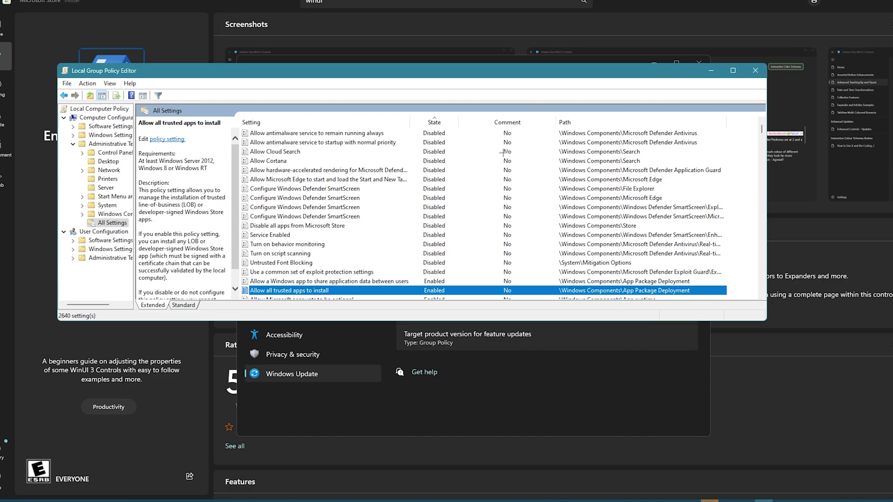
Step: Close the Group Policy editor and copy the app's Store link from its share options
left_click(756, 71)
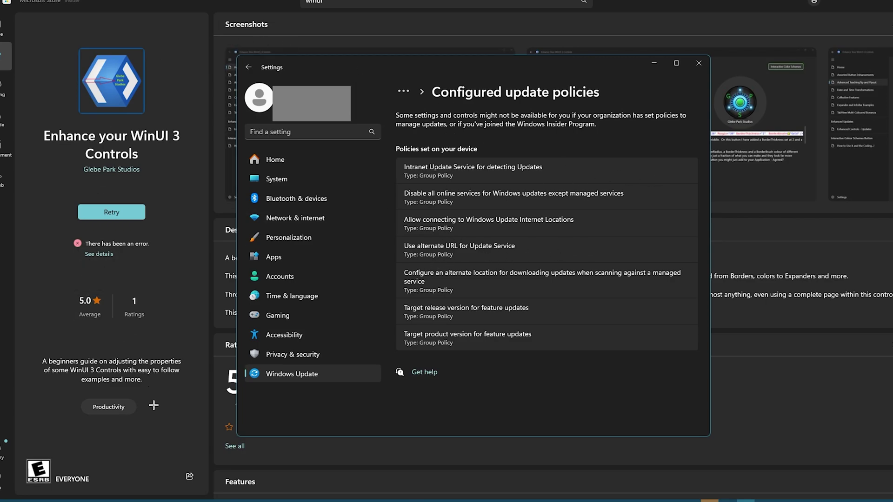
left_click(189, 477)
left_click(205, 439)
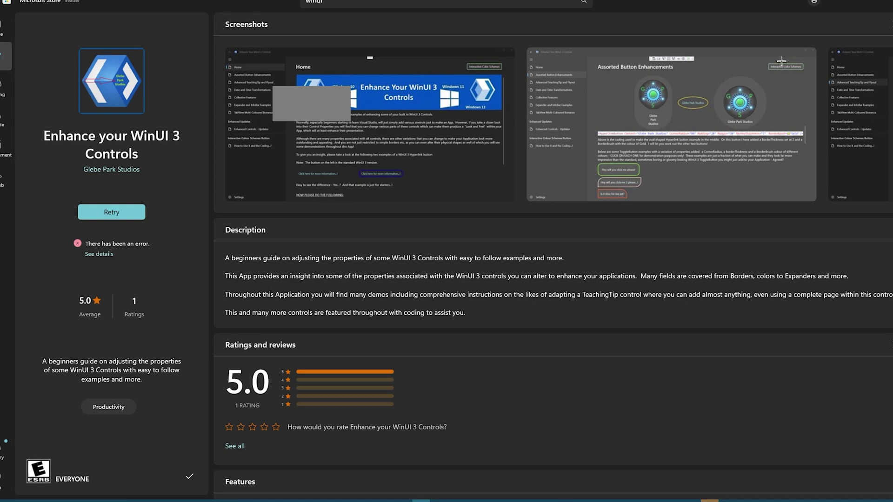
left_click(187, 477)
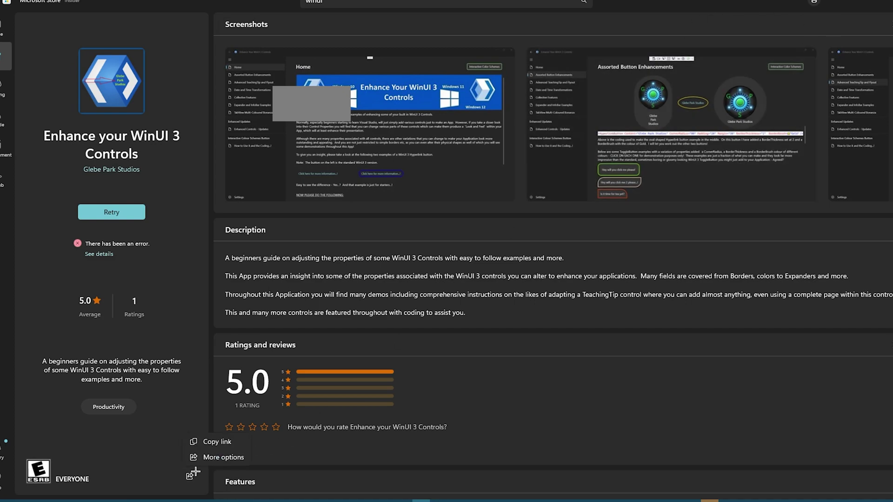
left_click(204, 440)
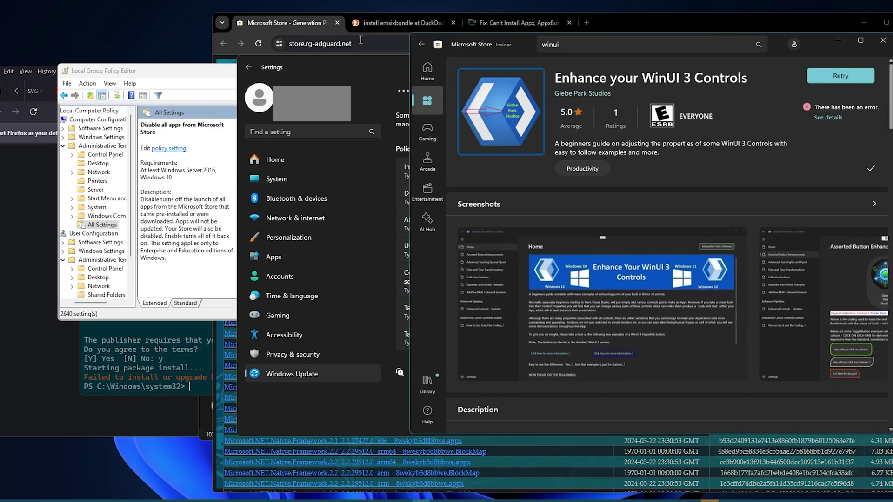
Step: Paste the copied Store link into rg-adguard's URL field and generate the app's download links
left_click(615, 18)
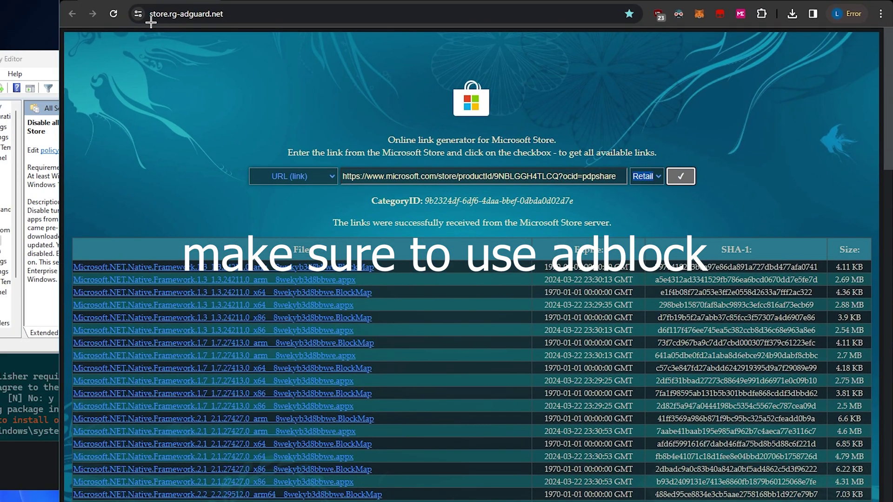
left_click(431, 176)
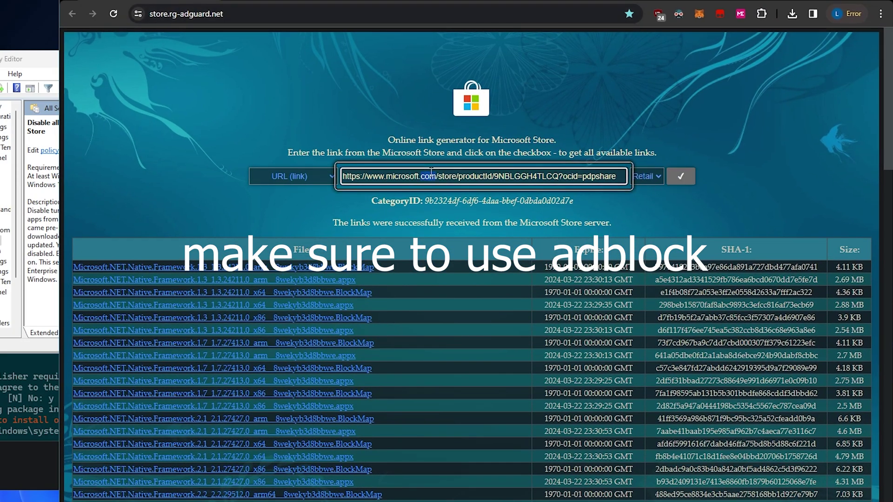
key("ctrl+a")
key("ctrl+v")
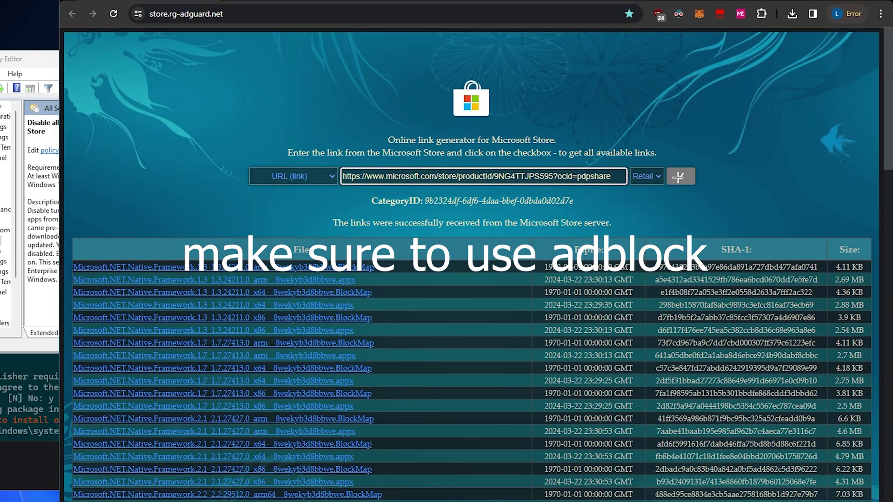
left_click(681, 177)
left_click(320, 182)
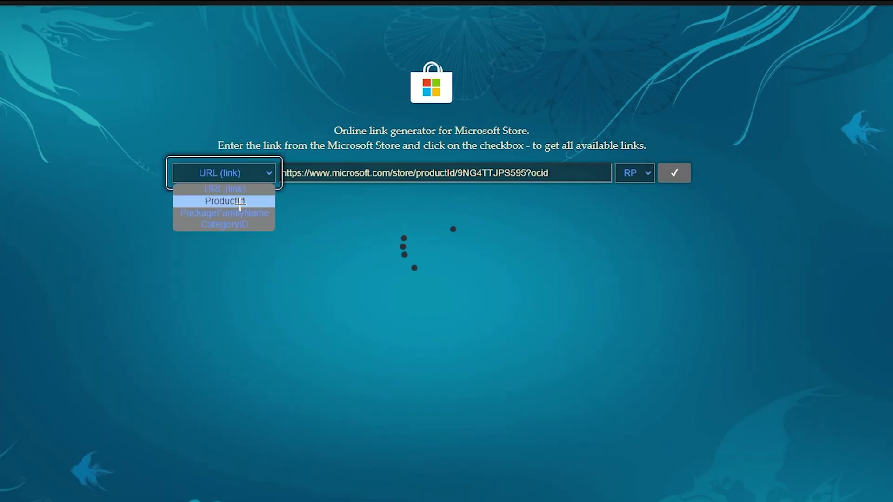
left_click(255, 149)
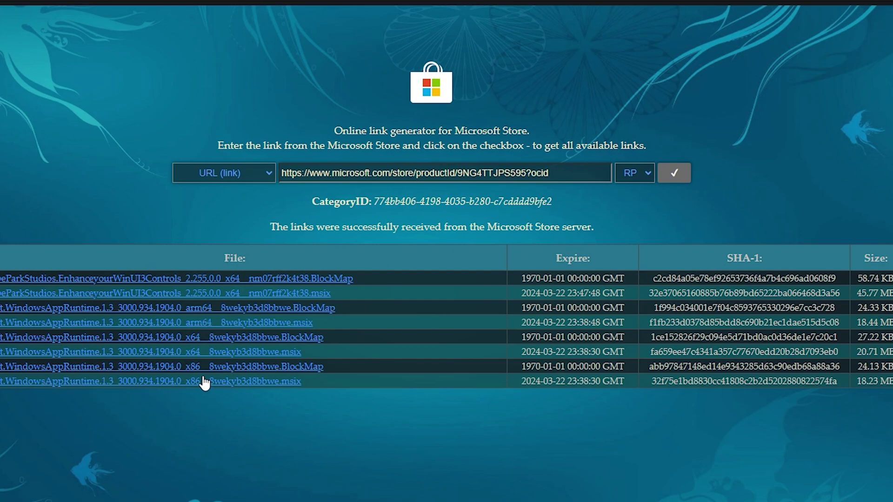
Step: Save the x64 Enhance your WinUI 3 Controls 2.255.0.0 .msix link to disk
right_click(313, 297)
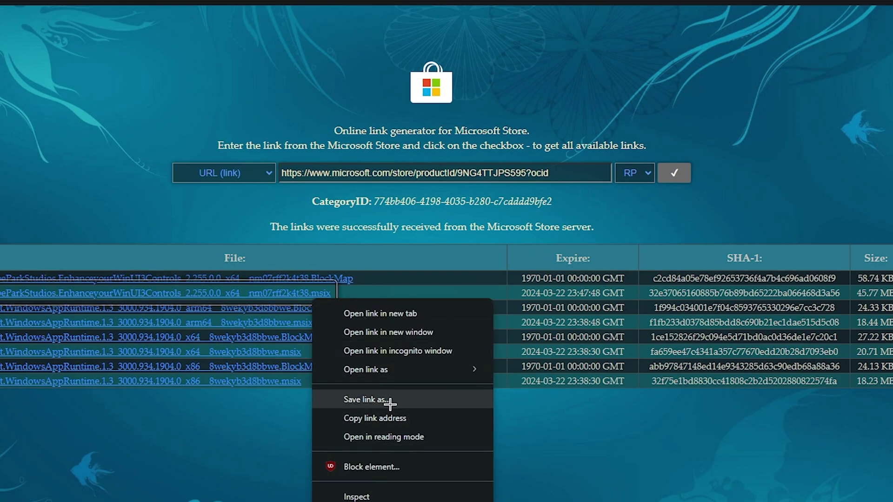
left_click(390, 404)
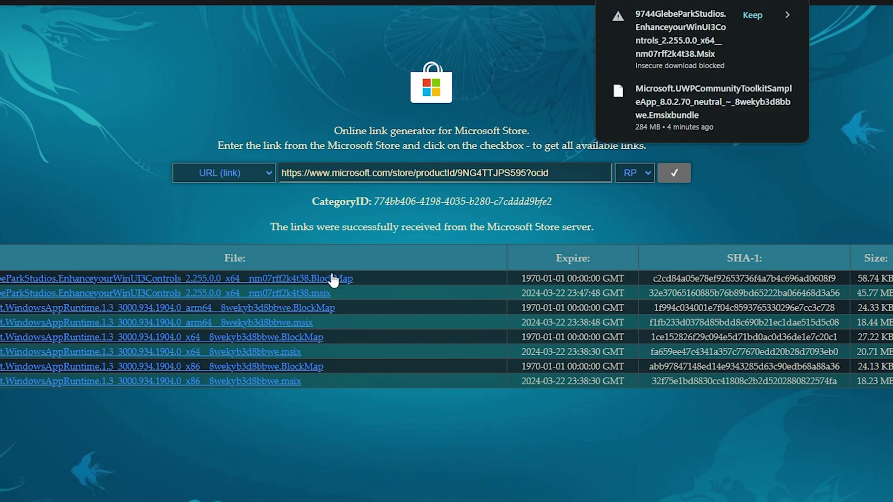
Step: Keep the blocked .msix download, then install Enhance your WinUI 3 Controls with App Installer
left_click(746, 15)
left_click(697, 43)
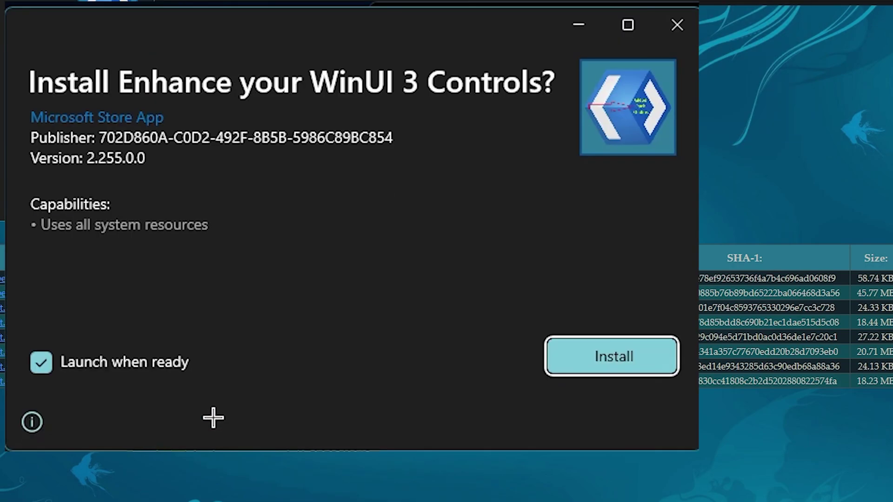
left_click(596, 352)
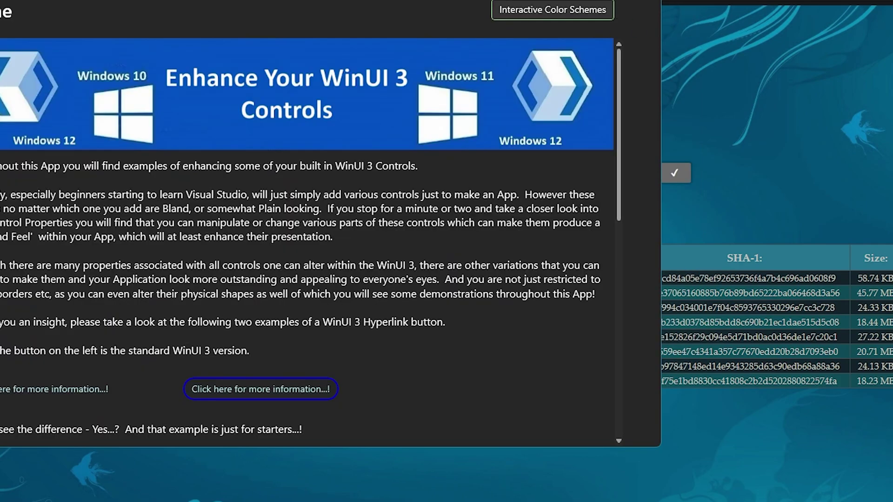
Step: Close the launched app and switch back to the store.rg-adguard.net link list
key("alt+Tab")
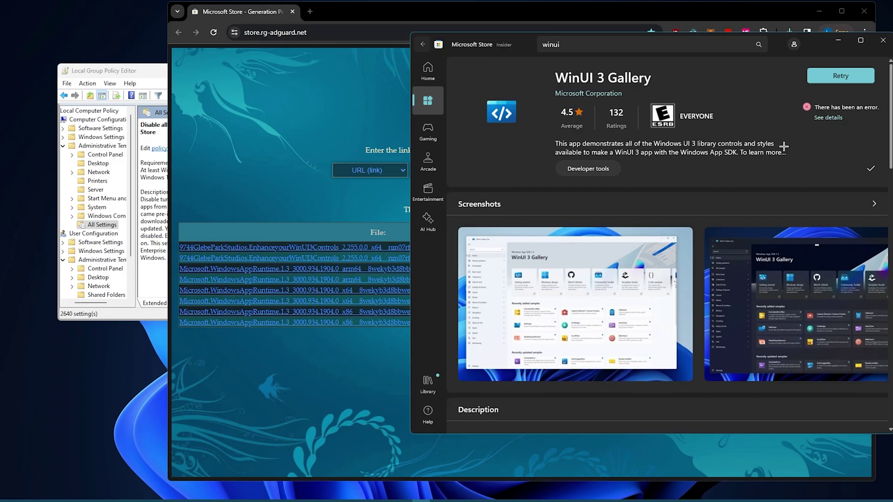
key("alt+Left")
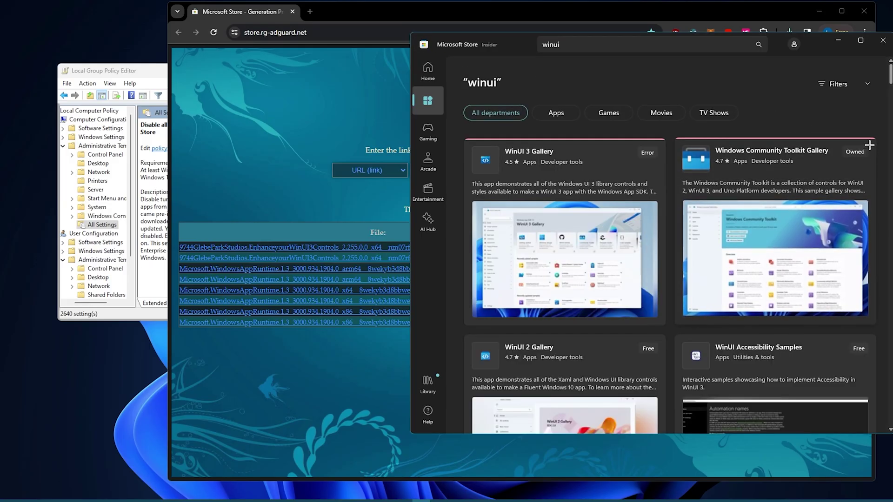
mouse_move(879, 204)
scroll(692, 354, "down", 5)
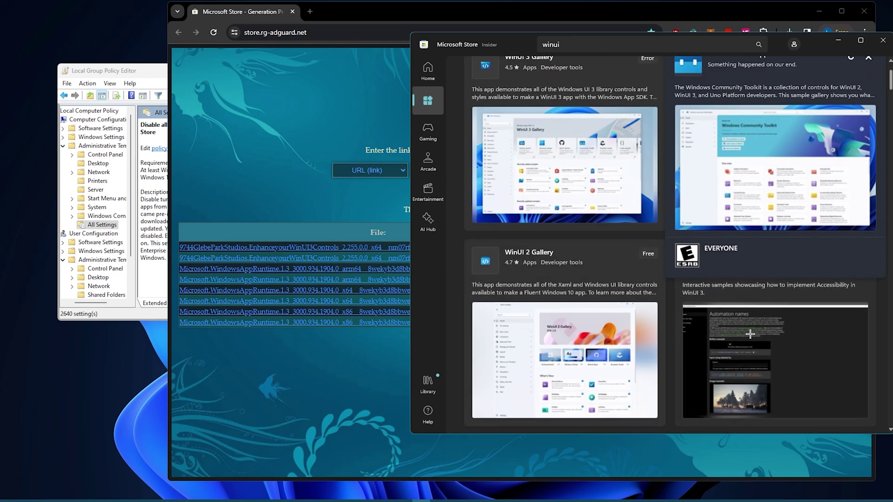
key("alt+Tab")
Step: Paste product 9P3JFPWWDZRC's Store link, remove the '=pdpshare' suffix, and request its package links
left_click(523, 176)
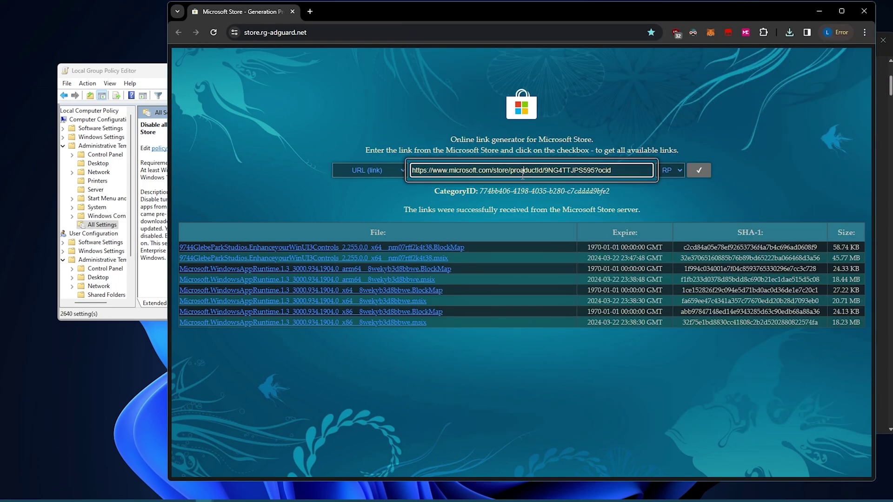
key("ctrl+a")
key("ctrl+v")
left_click(703, 170)
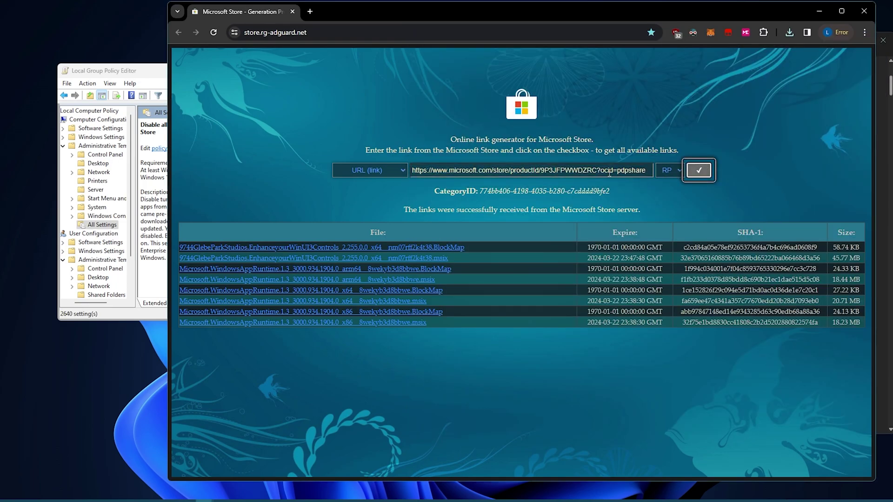
left_click_drag(614, 171, 650, 171)
key("BackSpace")
left_click(705, 169)
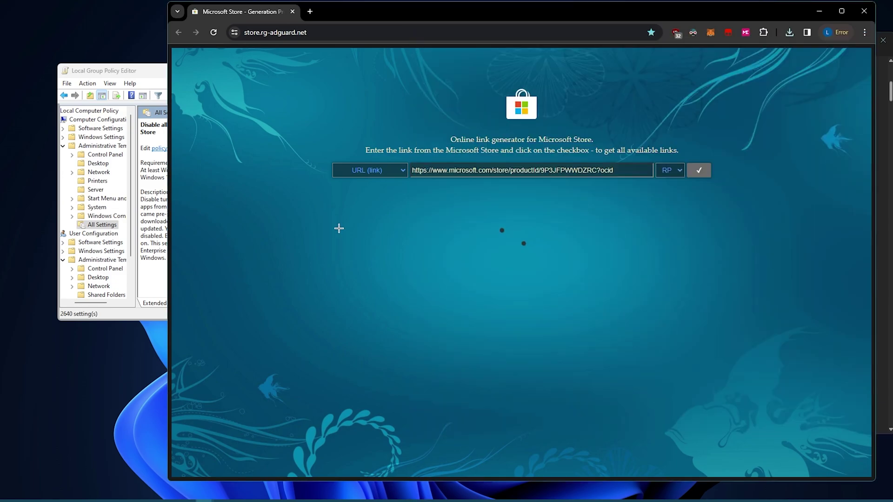
Step: Save the WinUI3ControlsGallery 2.4.1.0 .msixbundle link to disk
scroll(498, 257, "down", 2)
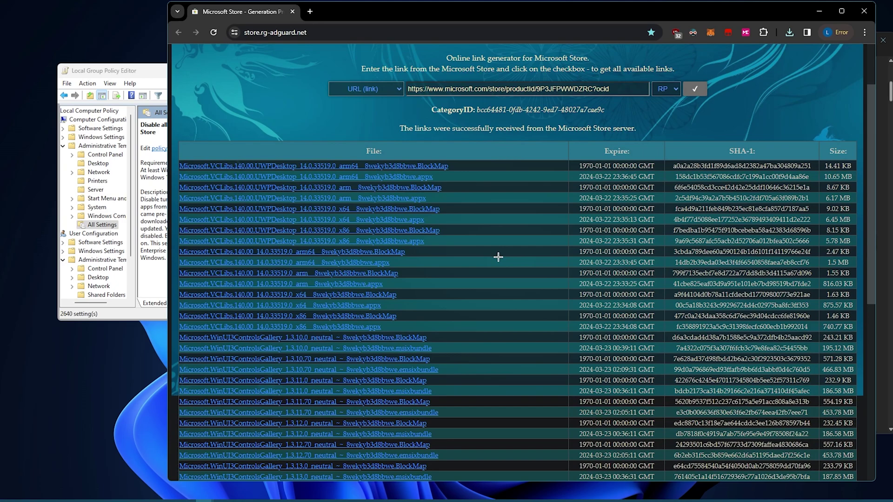
scroll(498, 257, "down", 2)
scroll(494, 227, "up", 2)
scroll(470, 177, "down", 8)
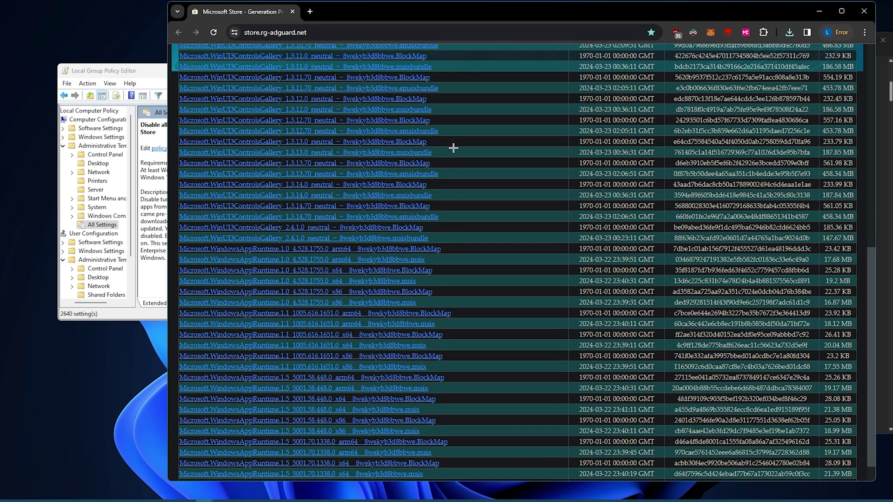
scroll(463, 170, "down", 1)
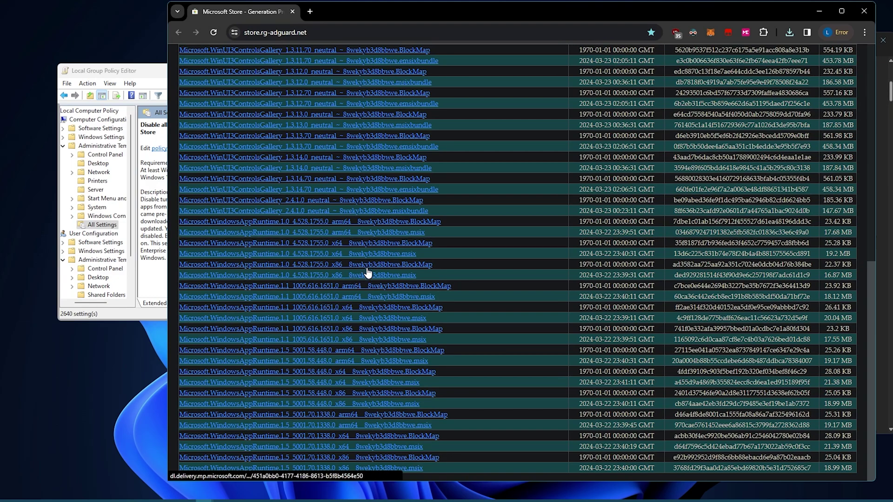
right_click(362, 212)
left_click(470, 283)
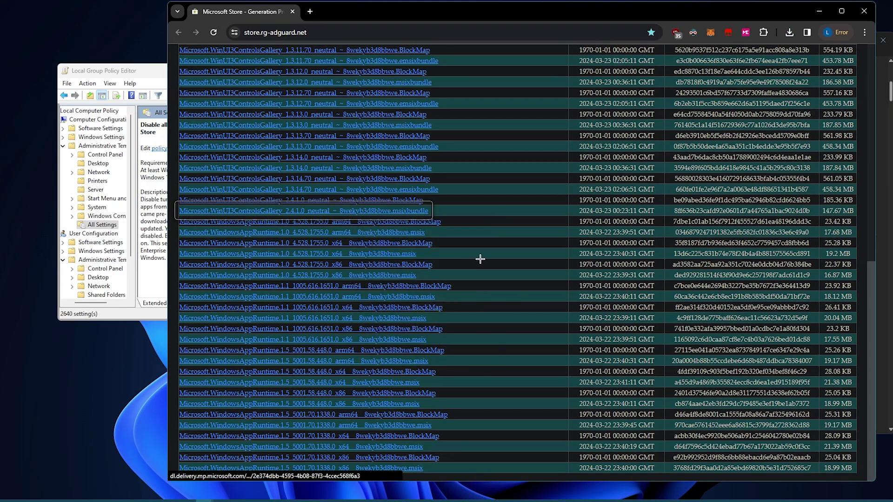
left_click(576, 368)
Step: Switch the link generator's release ring to Retail, then back to RP
scroll(812, 148, "up", 10)
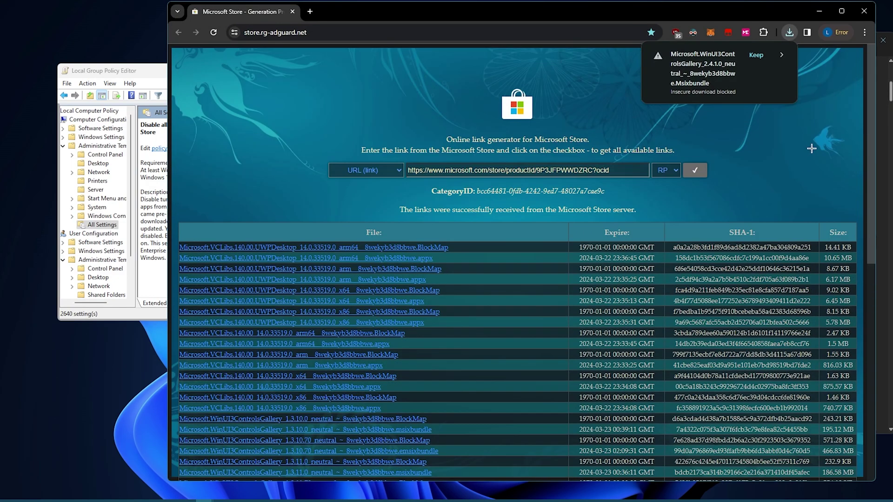
left_click(660, 169)
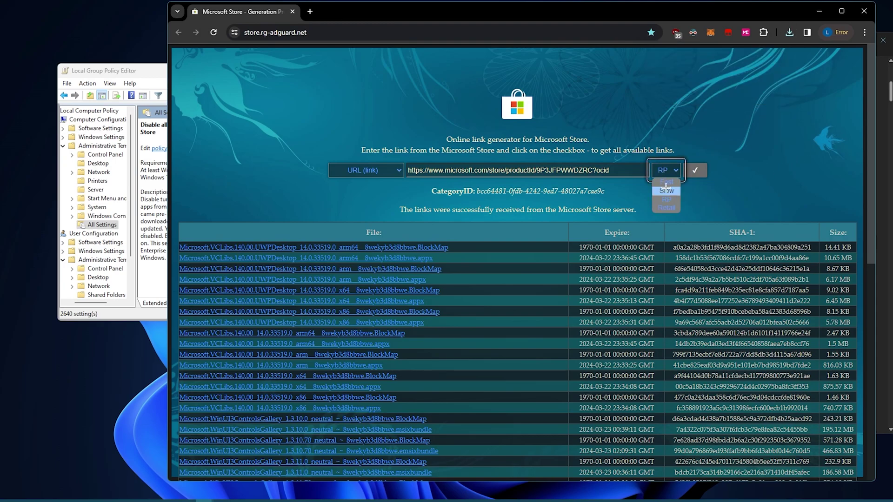
left_click(668, 205)
left_click(666, 171)
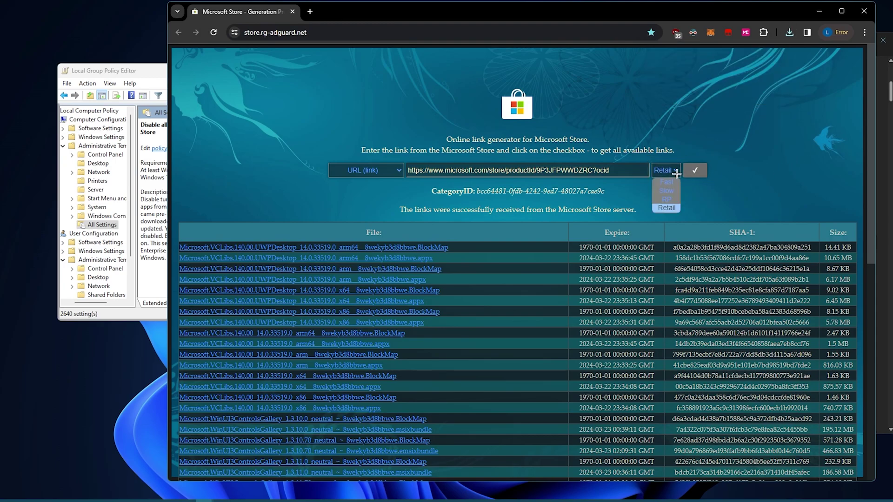
left_click(667, 200)
left_click(604, 171)
key("ctrl+a")
key("alt+Tab")
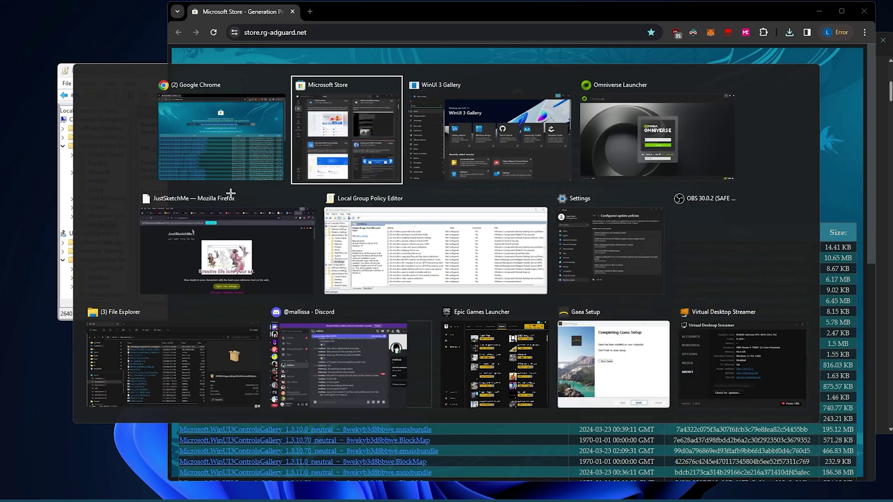
key("alt+Tab")
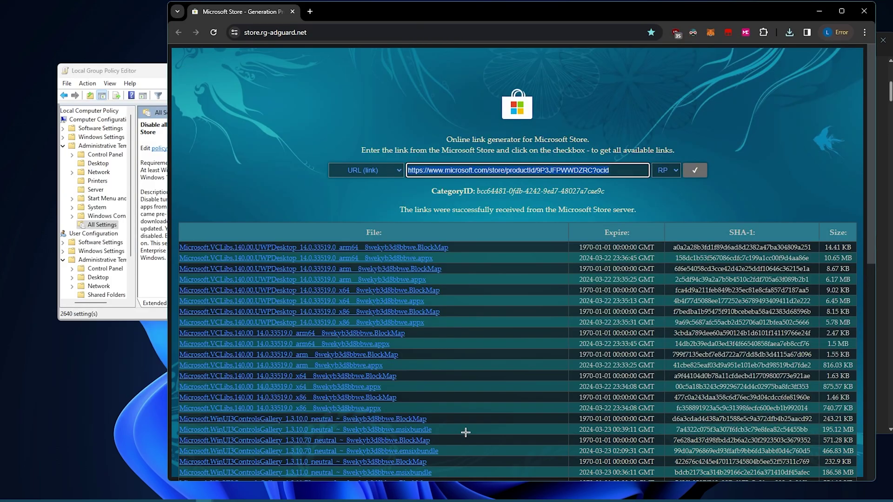
scroll(465, 418, "down", 3)
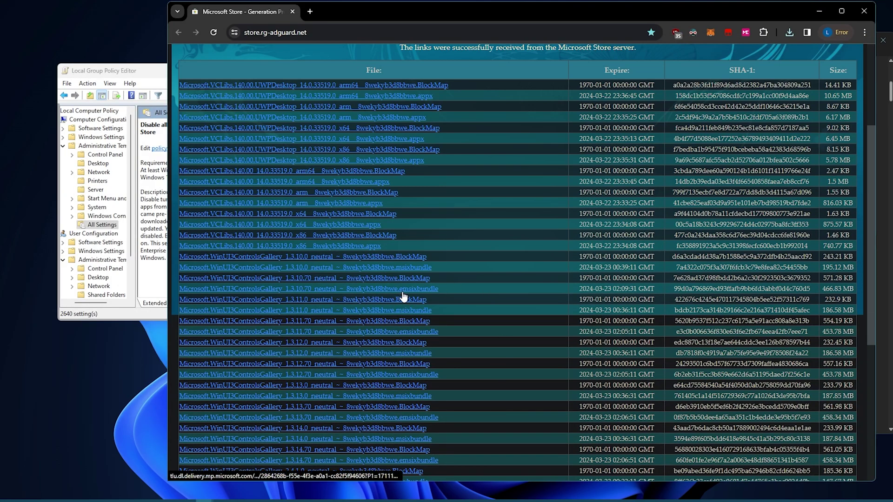
scroll(457, 291, "down", 3)
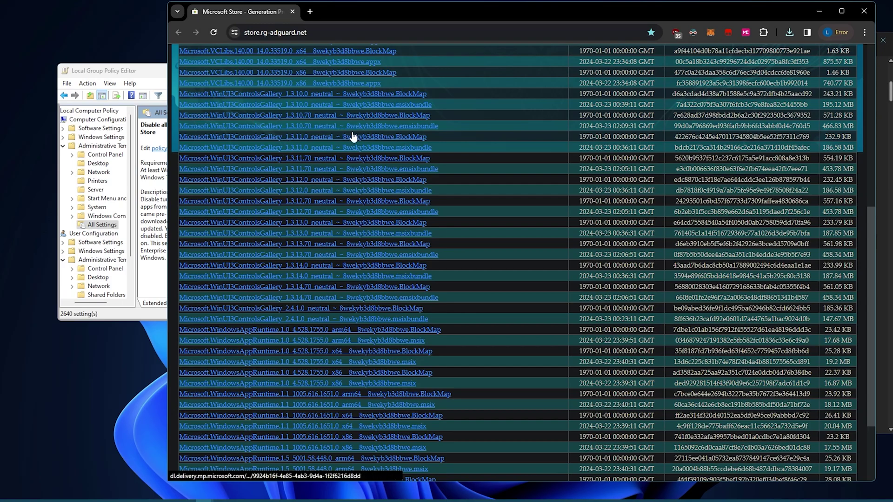
scroll(437, 247, "down", 2)
scroll(436, 246, "up", 2)
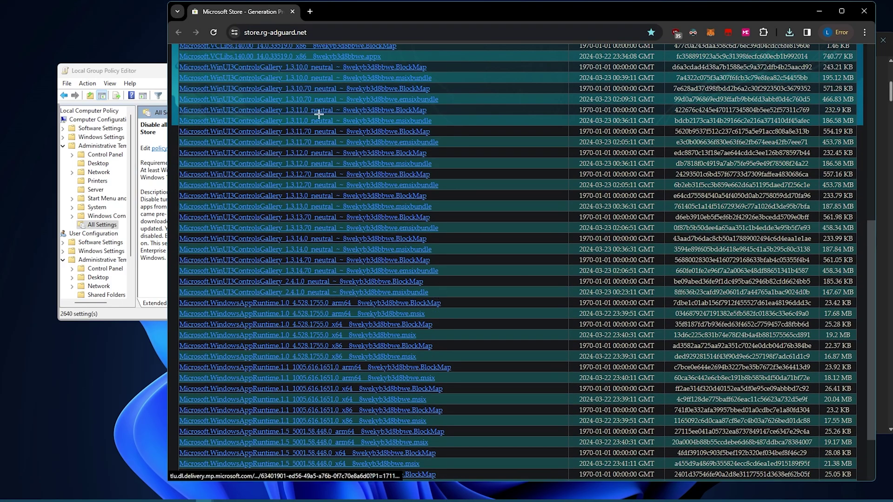
scroll(484, 300, "down", 2)
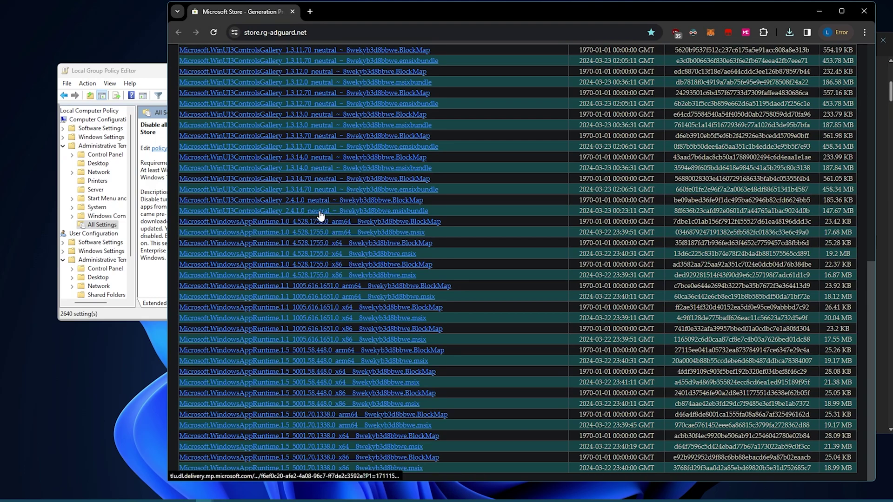
scroll(434, 227, "up", 9)
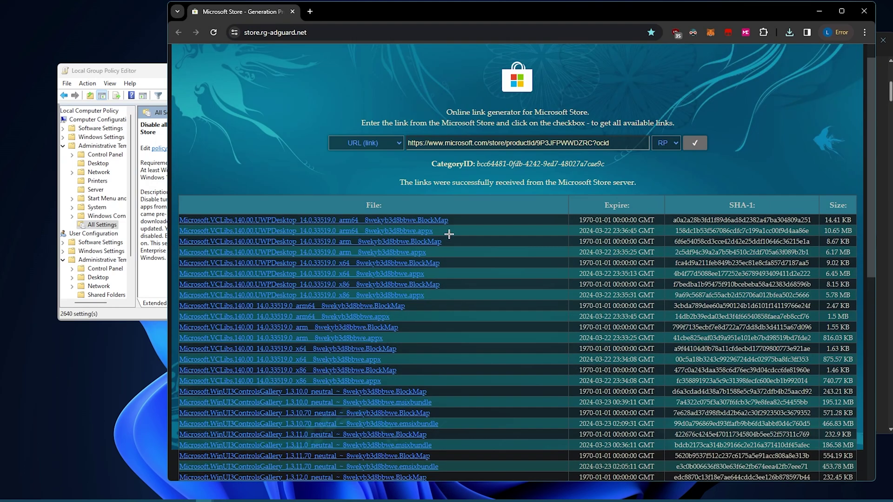
scroll(451, 236, "up", 1)
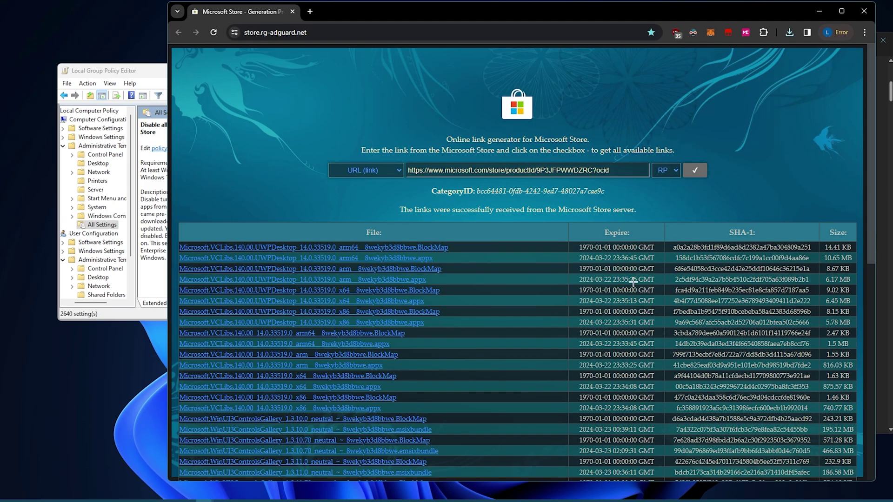
scroll(492, 267, "down", 6)
Step: Scroll up the Microsoft Learn 'Install tools for the Windows App SDK' page in Chrome
scroll(437, 235, "up", 6)
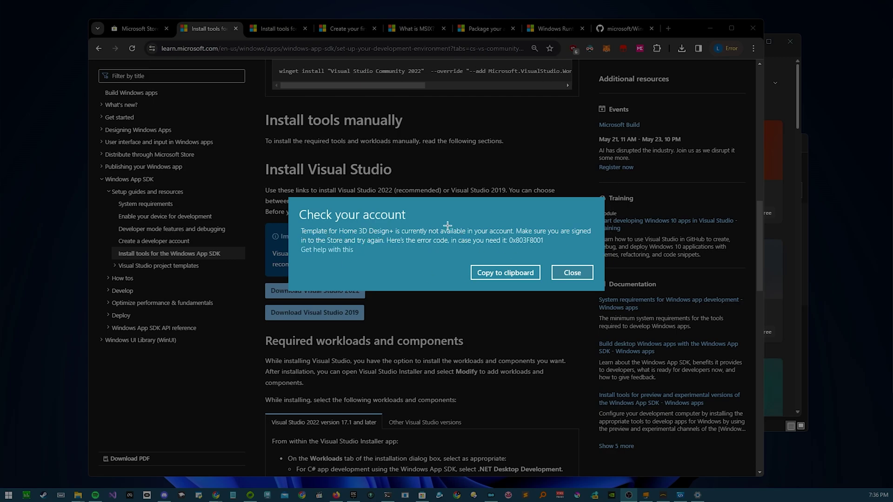
Step: Close the Store's 'Check your account' error about Template for Home 3D Design+ (0x803F8001)
left_click(568, 273)
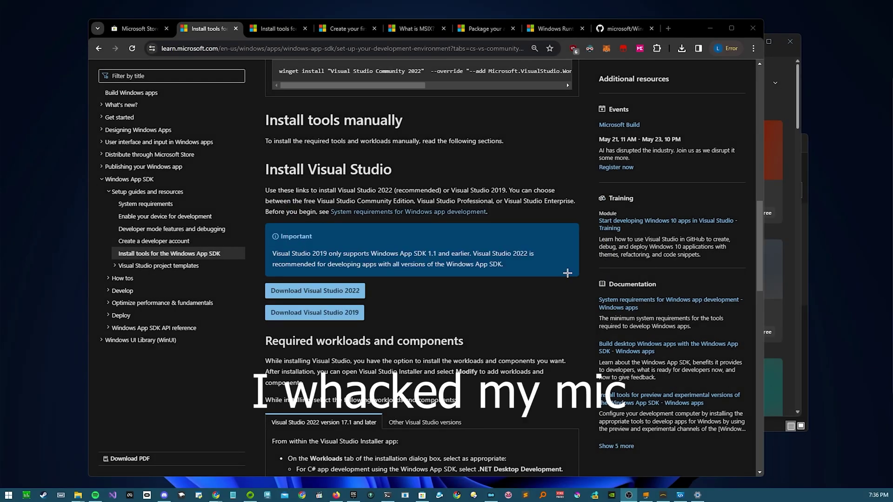